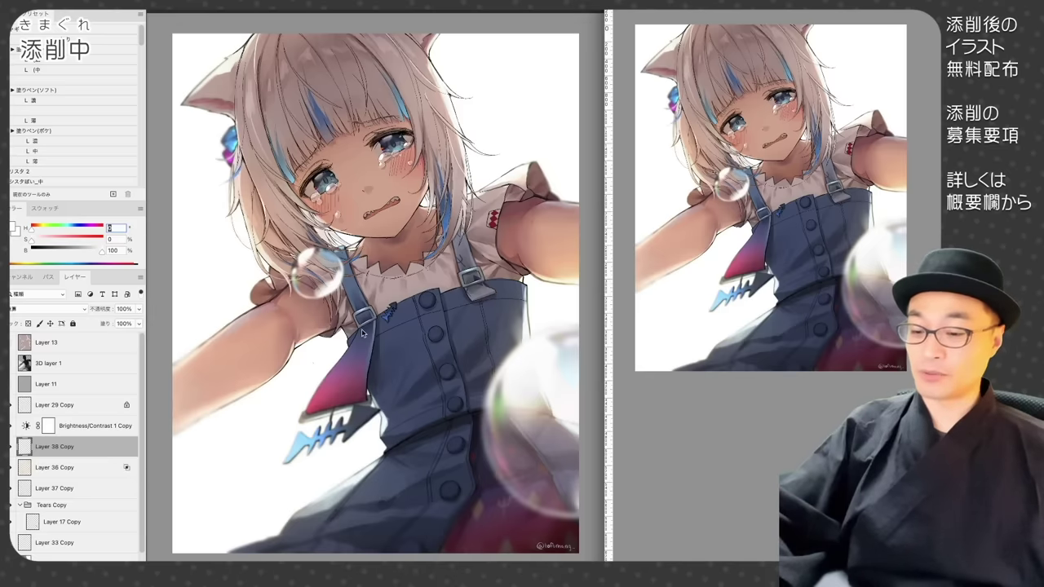
Examine the crying face and the blurred hair ornament below the ear close up to judge their sharpness.
{"action": "scroll", "coordinate": [454, 210], "scroll_direction": "up", "scroll_amount": 5}
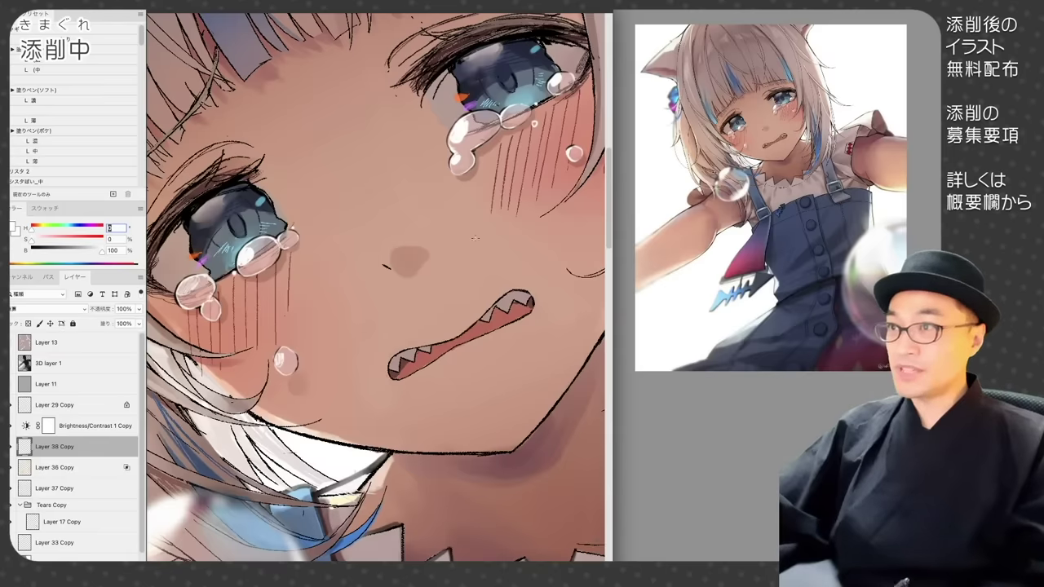
{"action": "left_click_drag", "start_coordinate": [490, 231], "coordinate": [443, 300]}
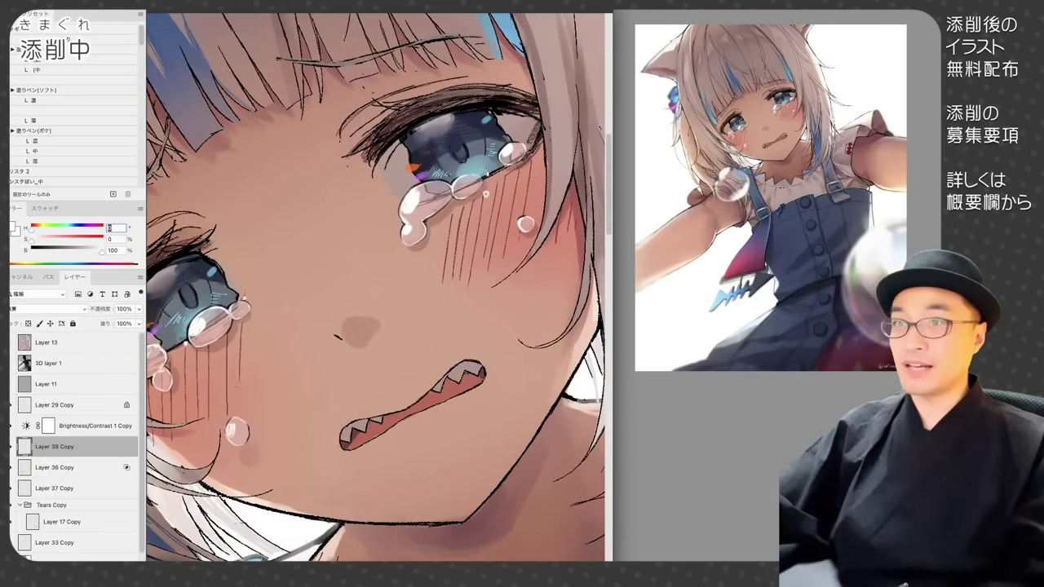
{"action": "key", "text": "ctrl+0"}
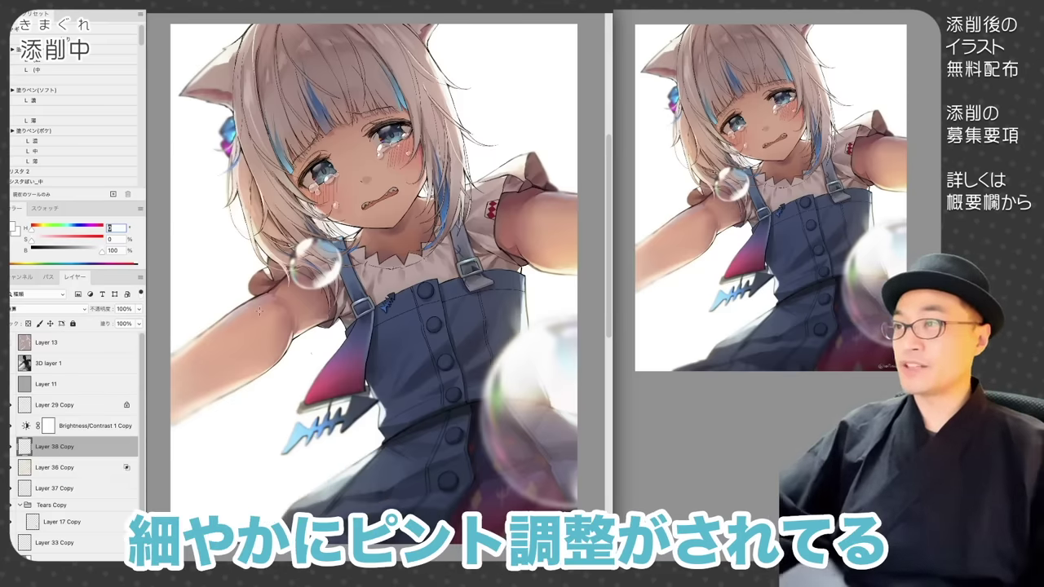
{"action": "scroll", "coordinate": [260, 311], "scroll_direction": "up", "scroll_amount": 6}
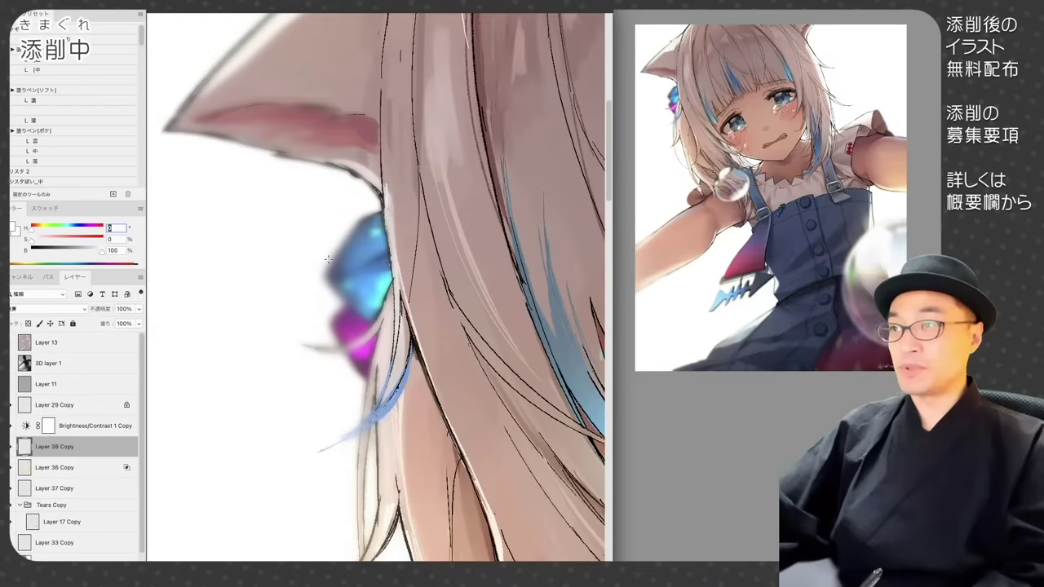
{"action": "left_click_drag", "start_coordinate": [367, 365], "coordinate": [384, 344]}
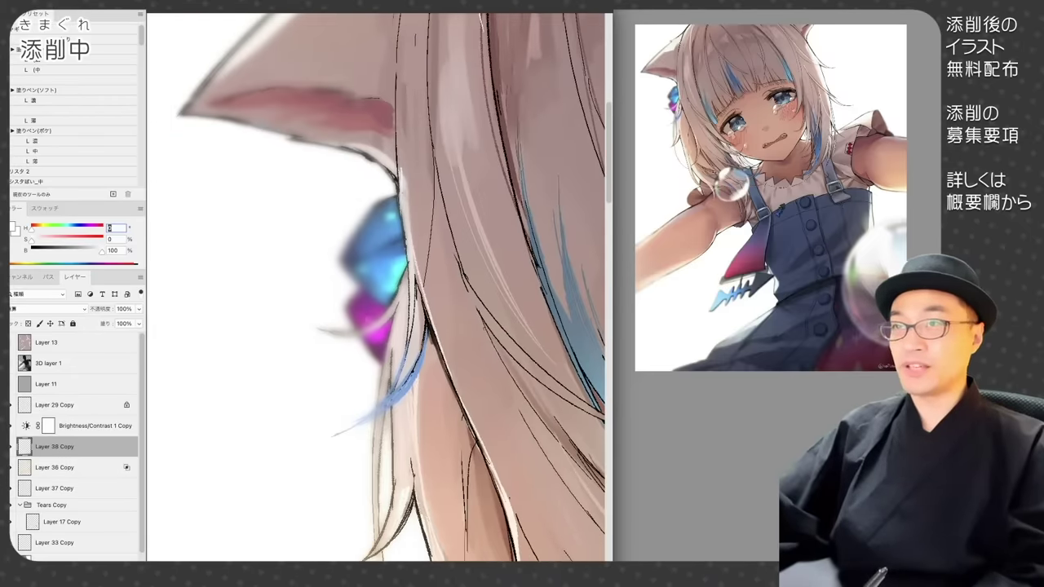
{"action": "key", "text": "ctrl+0"}
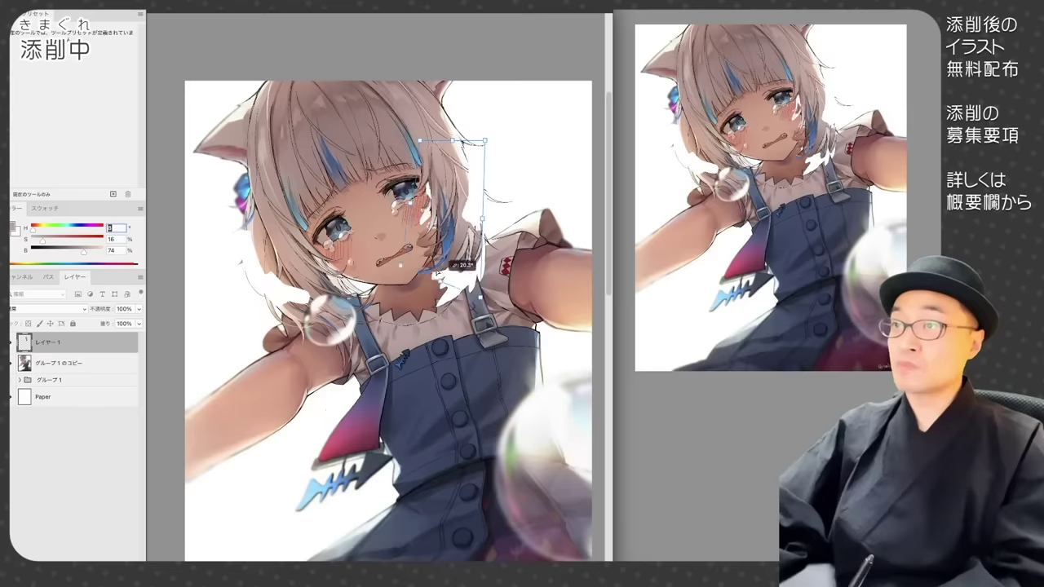
Rotate the cut-out side hair locks inward toward the chin and paint skin on the exposed neck on a new layer beneath.
{"action": "left_click_drag", "start_coordinate": [369, 303], "coordinate": [377, 285]}
{"action": "key", "text": "Return"}
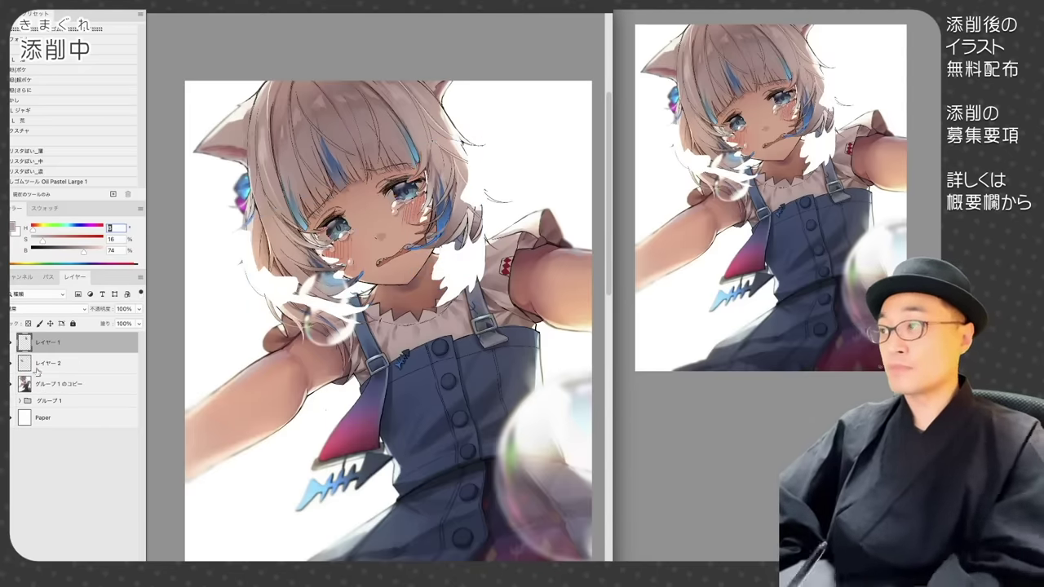
{"action": "left_click", "coordinate": [66, 383]}
{"action": "key", "text": "ctrl+shift+n"}
{"action": "left_click_drag", "start_coordinate": [477, 245], "coordinate": [453, 295]}
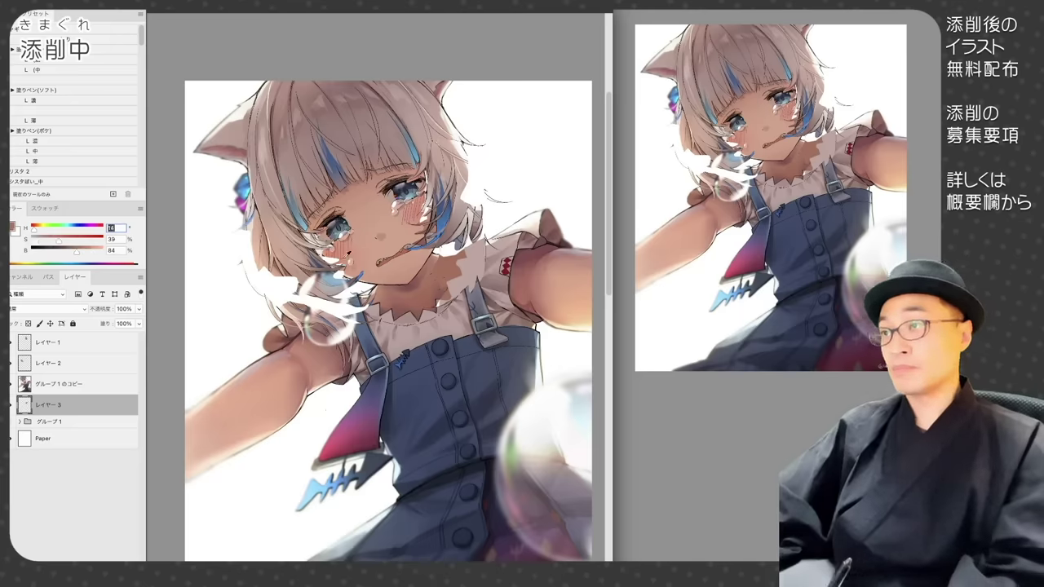
Merge the hair-edit layers into one and repaint the shortened hair ends, outer strands and area around the shoulder bubble with sampled colours.
{"action": "left_click", "coordinate": [49, 341], "text": "shift"}
{"action": "key", "text": "ctrl+e"}
{"action": "left_click_drag", "start_coordinate": [269, 342], "coordinate": [294, 306]}
{"action": "mouse_move", "coordinate": [253, 253]}
{"action": "left_mouse_down"}
{"action": "mouse_move", "coordinate": [281, 293]}
{"action": "mouse_move", "coordinate": [318, 286]}
{"action": "left_mouse_up"}
{"action": "left_click", "coordinate": [338, 277], "text": "alt"}
{"action": "left_click_drag", "start_coordinate": [469, 208], "coordinate": [489, 163]}
{"action": "left_click_drag", "start_coordinate": [444, 237], "coordinate": [445, 265]}
{"action": "left_click_drag", "start_coordinate": [260, 240], "coordinate": [261, 277]}
{"action": "left_click_drag", "start_coordinate": [306, 284], "coordinate": [379, 301]}
{"action": "left_click", "coordinate": [350, 294], "text": "alt"}
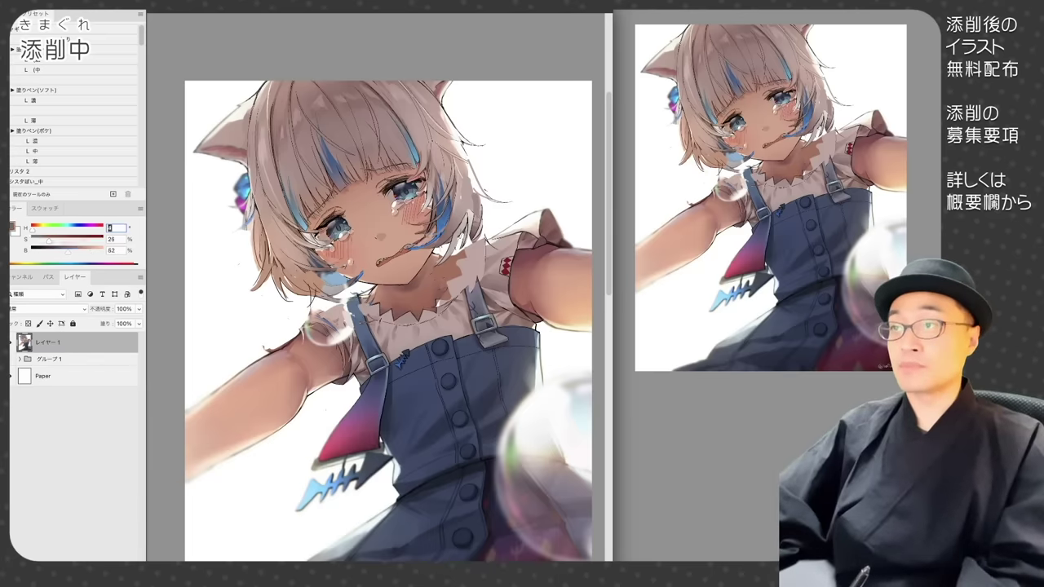
{"action": "left_click", "coordinate": [399, 243], "text": "alt"}
{"action": "left_click", "coordinate": [407, 245], "text": "alt"}
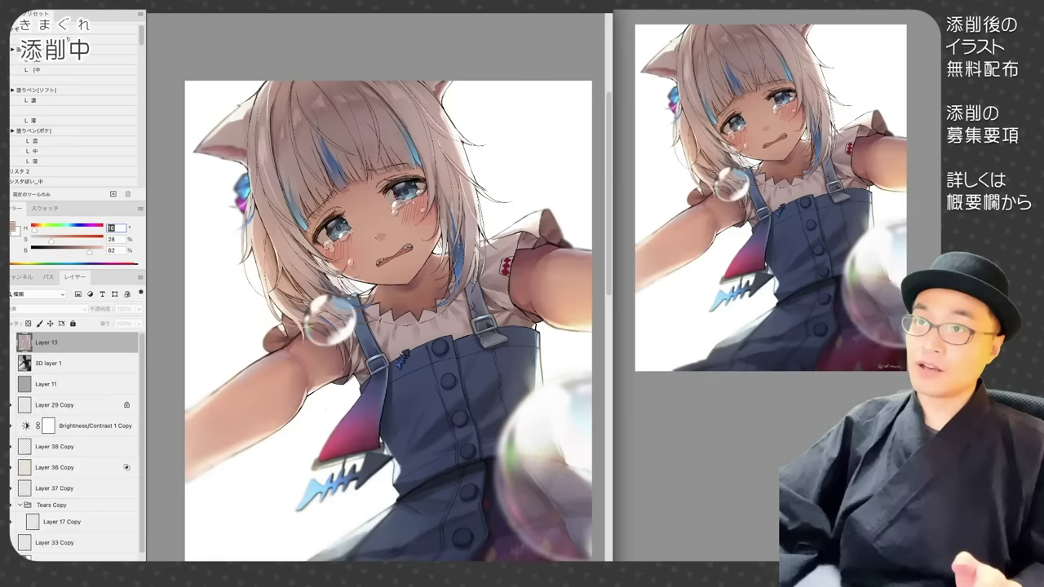
Compare the illustration with and without the inward-swept hair edit, and leave the edit undone.
{"action": "key", "text": "ctrl+z"}
{"action": "key", "text": "ctrl+shift+z"}
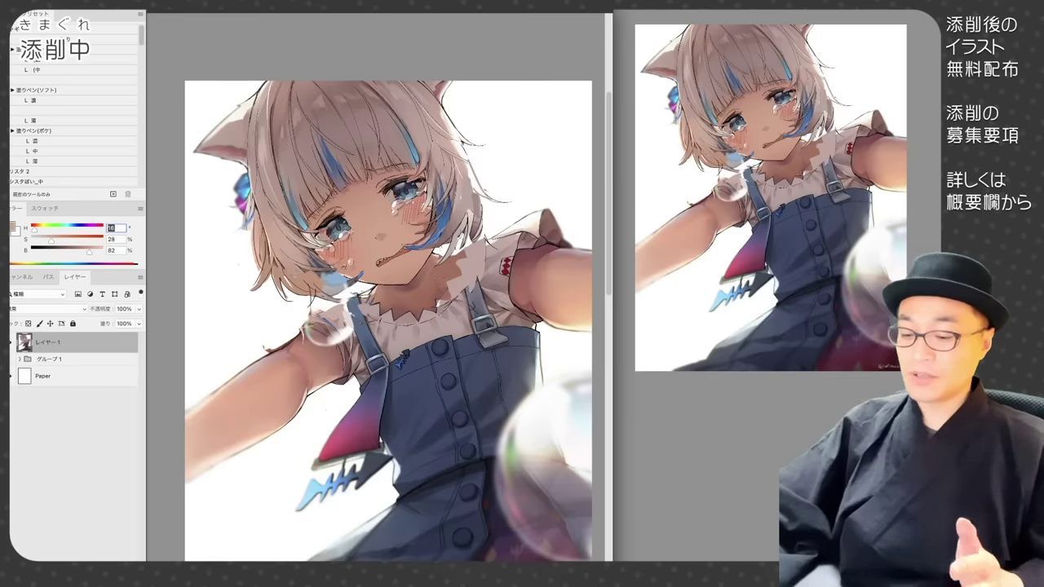
{"action": "key", "text": "ctrl+z"}
{"action": "key", "text": "ctrl+shift+z"}
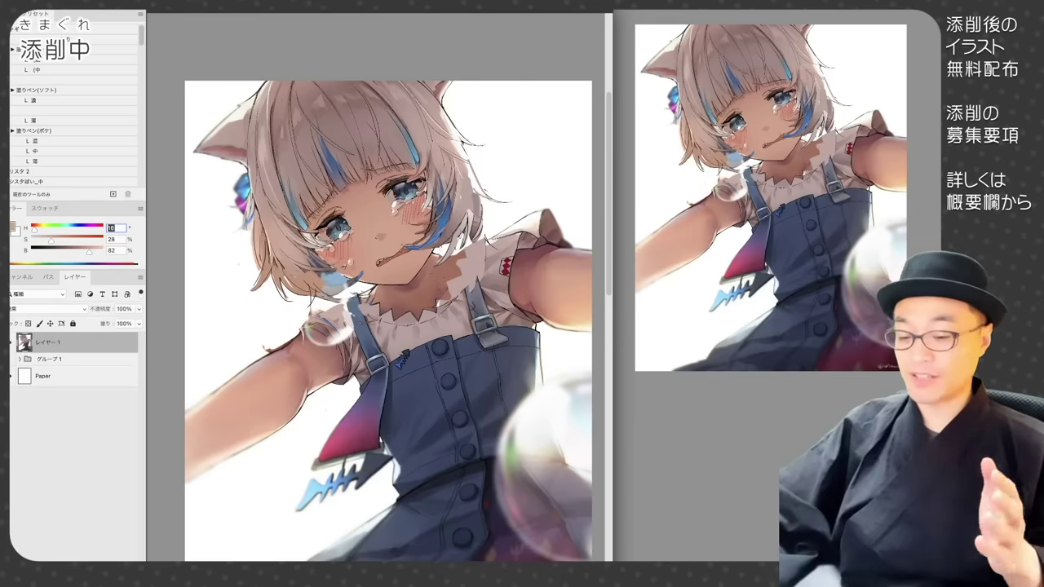
{"action": "key", "text": "ctrl+z"}
{"action": "key", "text": "ctrl+shift+z"}
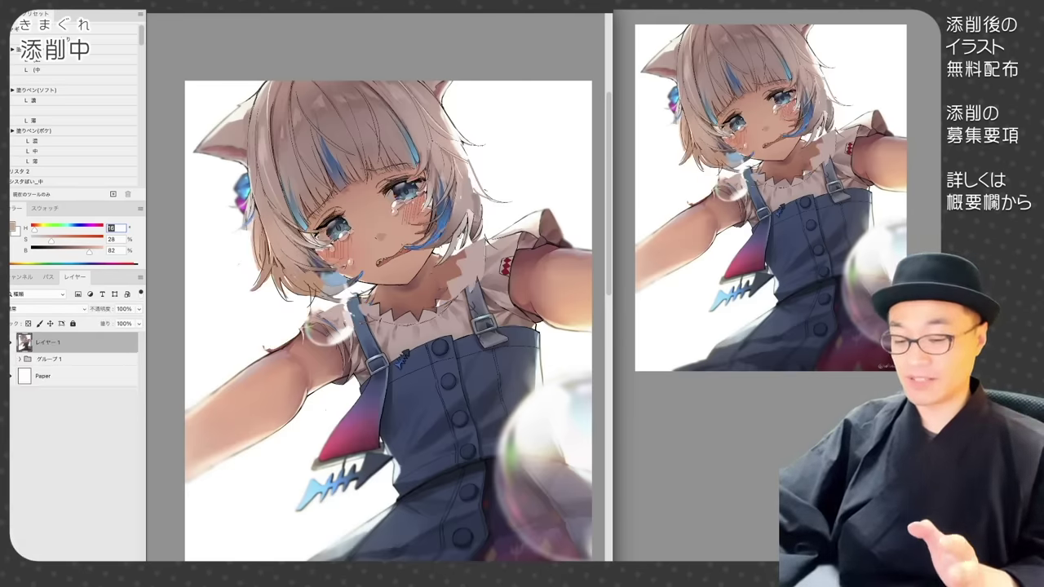
{"action": "key", "text": "ctrl+z"}
{"action": "key", "text": "ctrl+shift+z"}
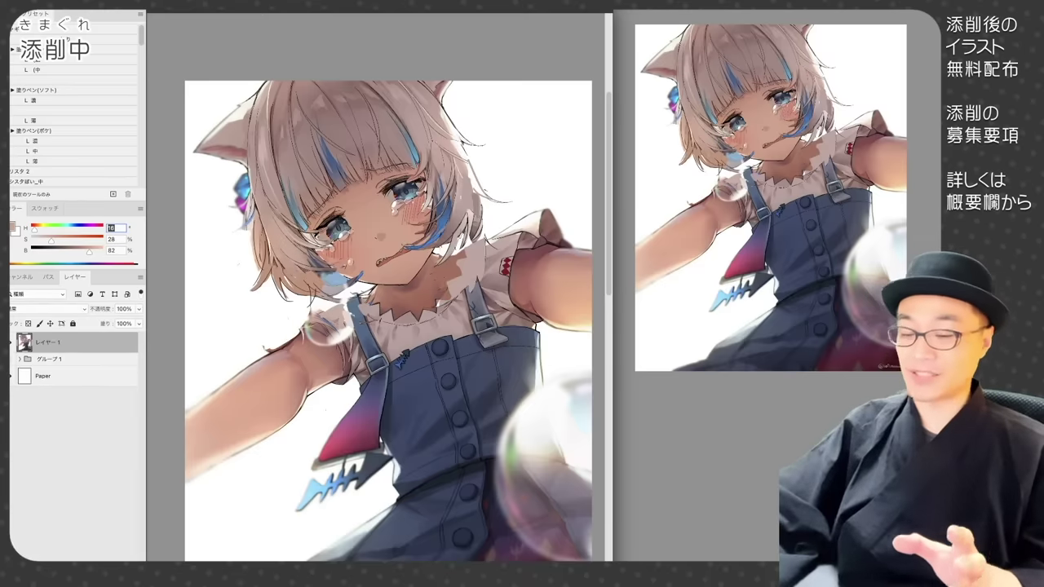
{"action": "key", "text": "ctrl+z"}
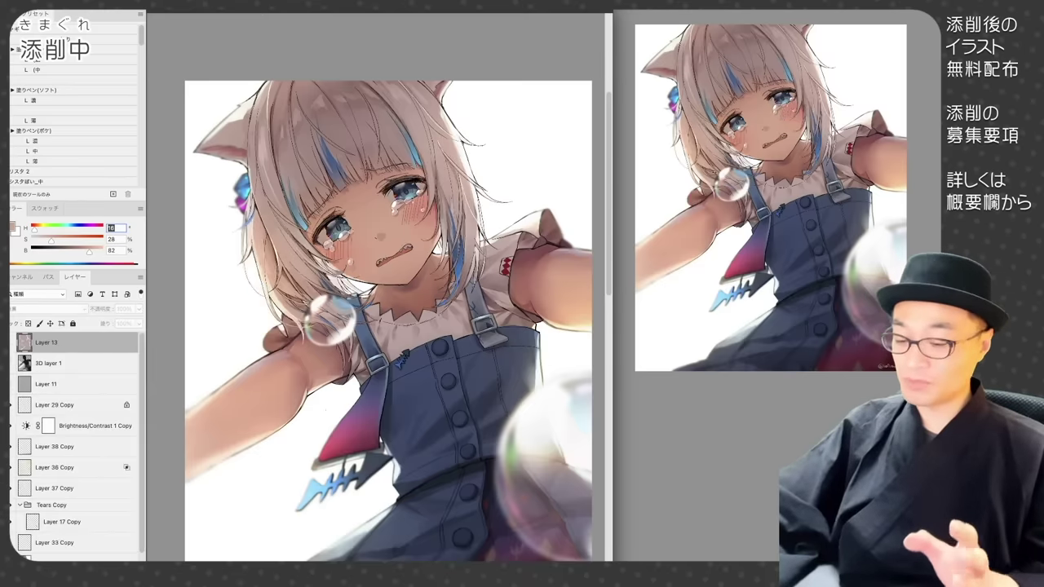
{"action": "key", "text": "ctrl+shift+z"}
{"action": "key", "text": "ctrl+z"}
{"action": "key", "text": "ctrl+shift+z"}
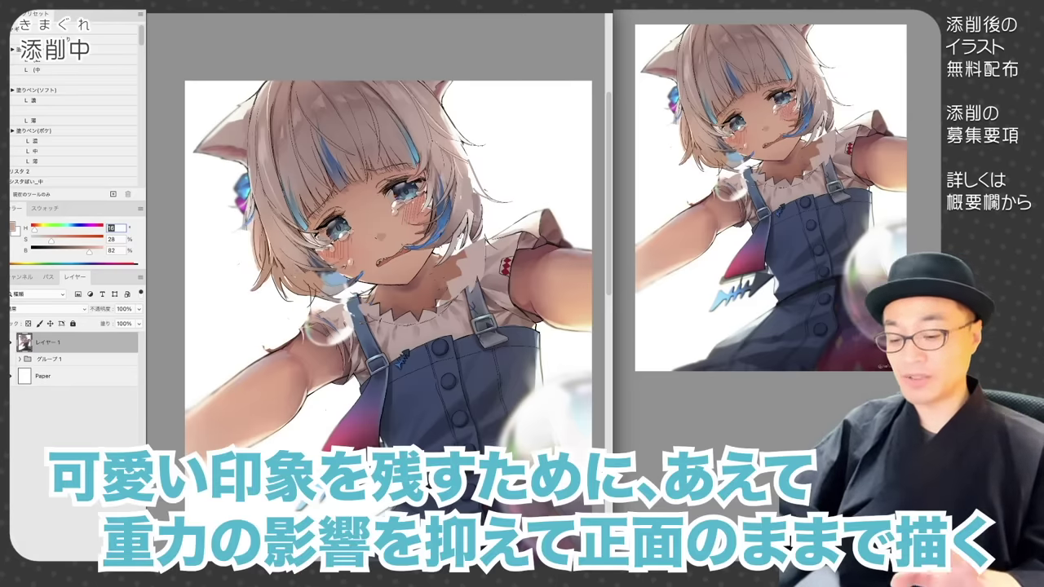
{"action": "key", "text": "ctrl+z"}
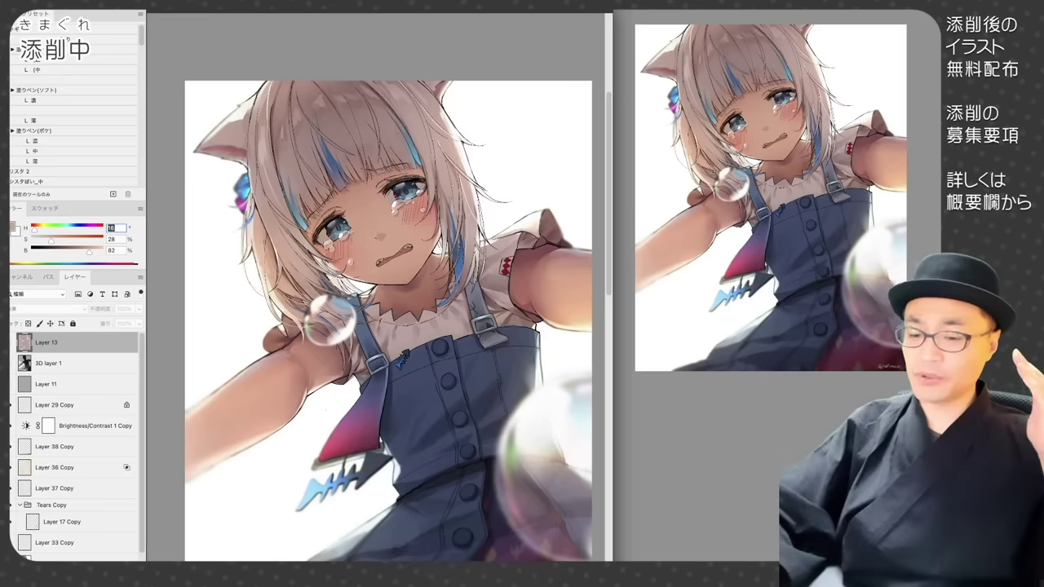
Add a layer for the two face sketches and duplicate the sketch layer.
{"action": "key", "text": "ctrl+alt+shift+n"}
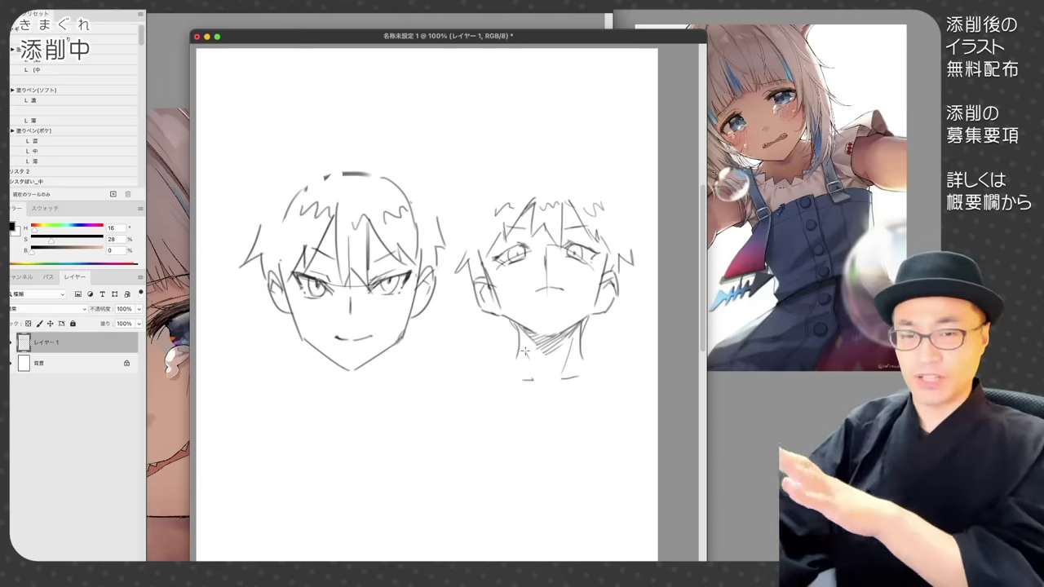
{"action": "key", "text": "super+j"}
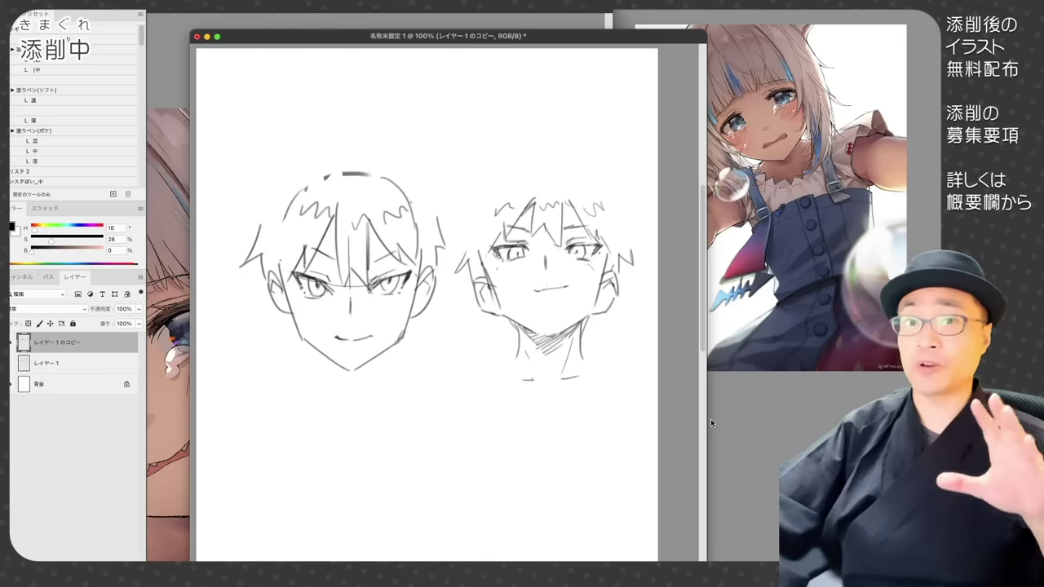
Switch back to the illustration and compare its pose with the mannequin by toggling the visibility of 3D layer 1.
{"action": "key", "text": "ctrl+Tab"}
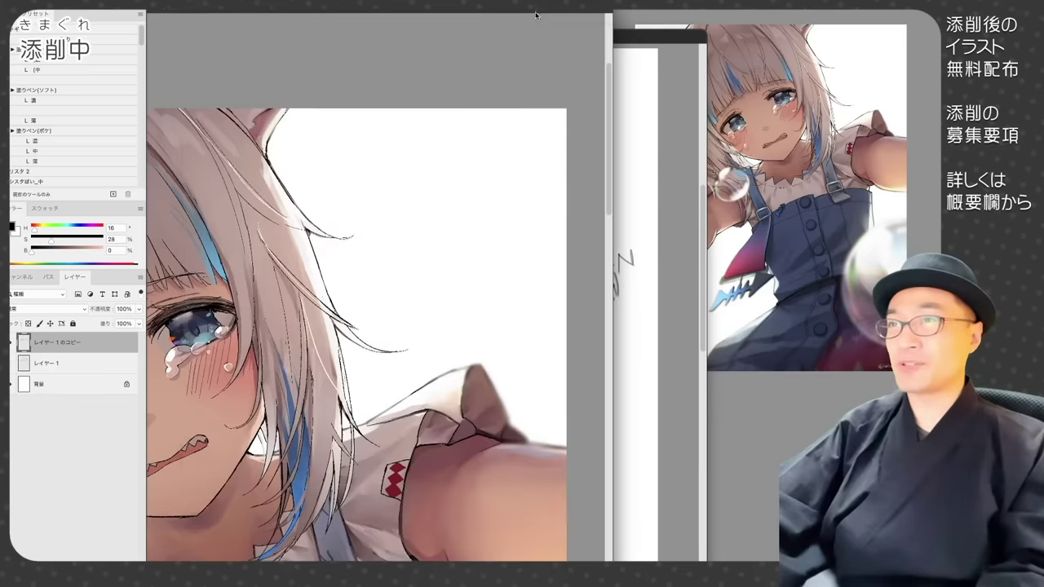
{"action": "scroll", "coordinate": [503, 229], "scroll_direction": "down", "scroll_amount": 4}
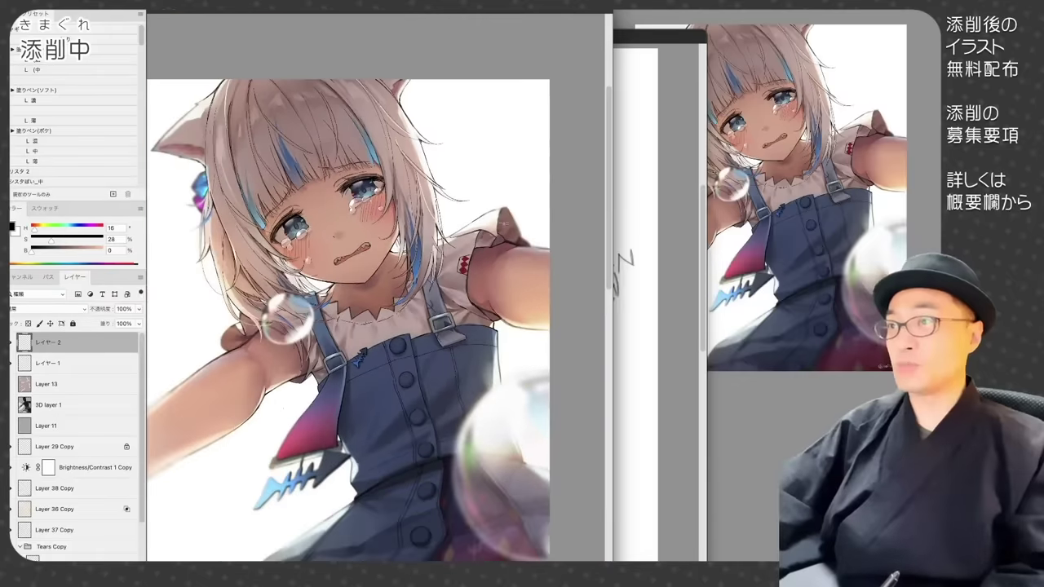
{"action": "left_click_drag", "start_coordinate": [504, 228], "coordinate": [537, 193]}
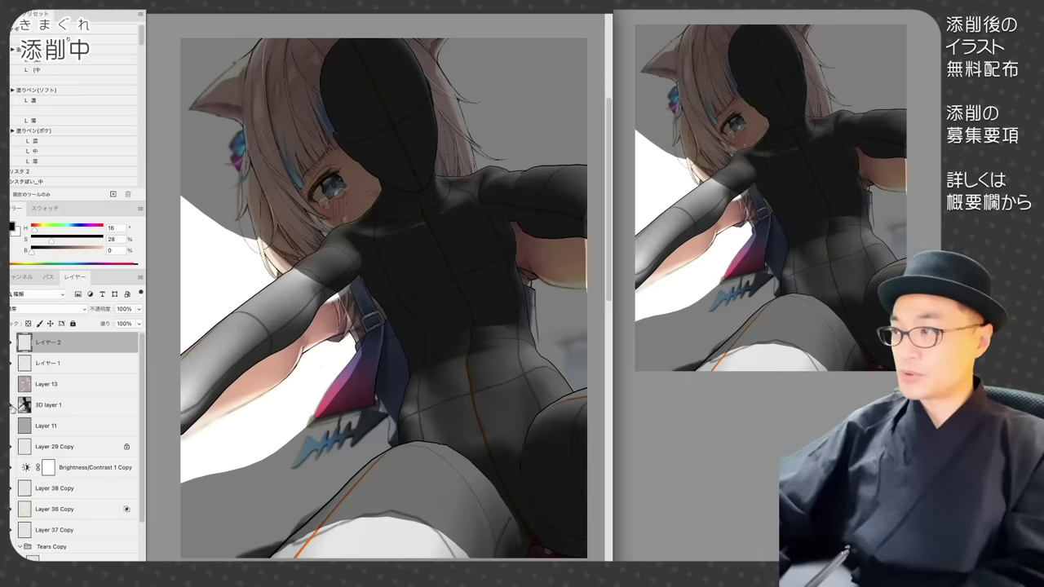
{"action": "left_click", "coordinate": [13, 406]}
{"action": "left_click", "coordinate": [13, 406]}
{"action": "left_click", "coordinate": [13, 406]}
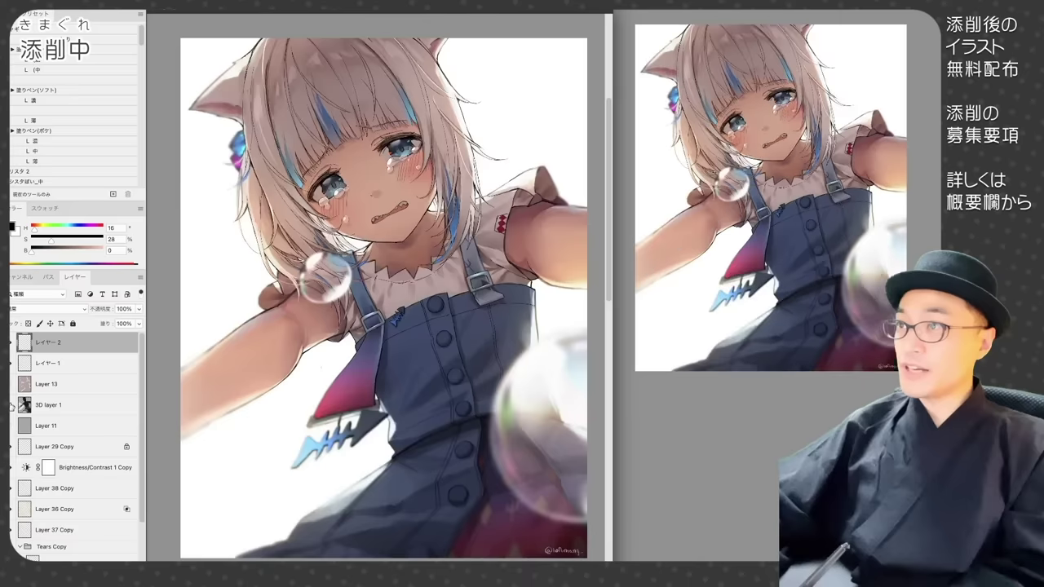
{"action": "left_click", "coordinate": [13, 406]}
{"action": "left_click", "coordinate": [13, 406]}
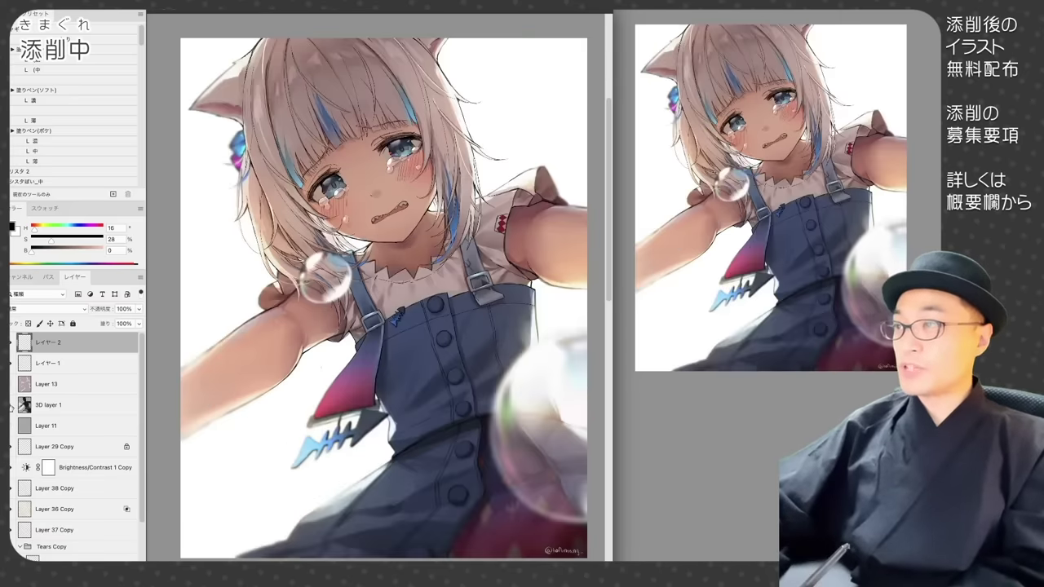
{"action": "left_click", "coordinate": [13, 406]}
{"action": "left_click", "coordinate": [13, 406]}
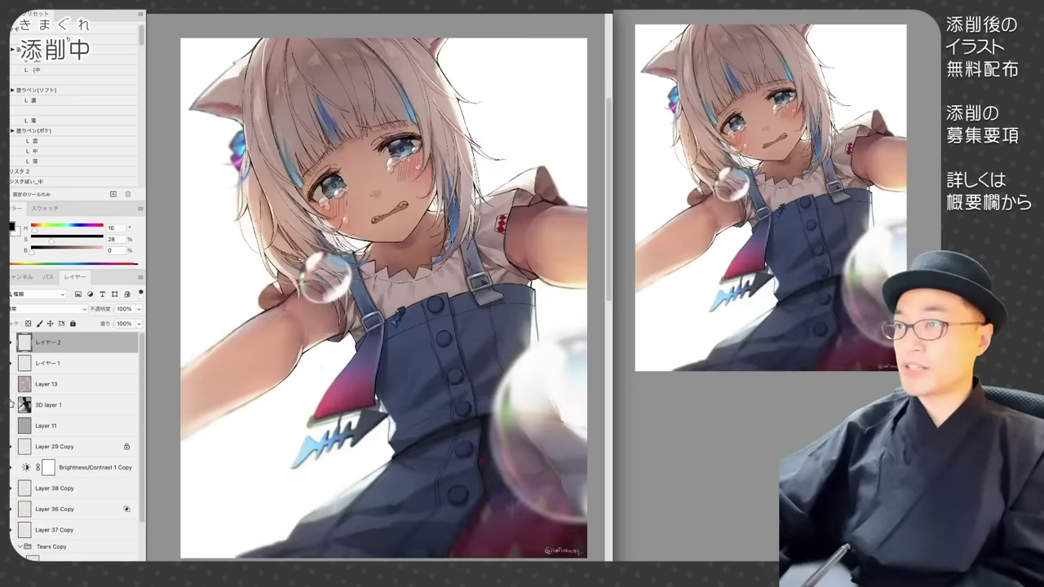
{"action": "left_click", "coordinate": [13, 406]}
{"action": "left_click", "coordinate": [13, 406]}
{"action": "left_click", "coordinate": [13, 406]}
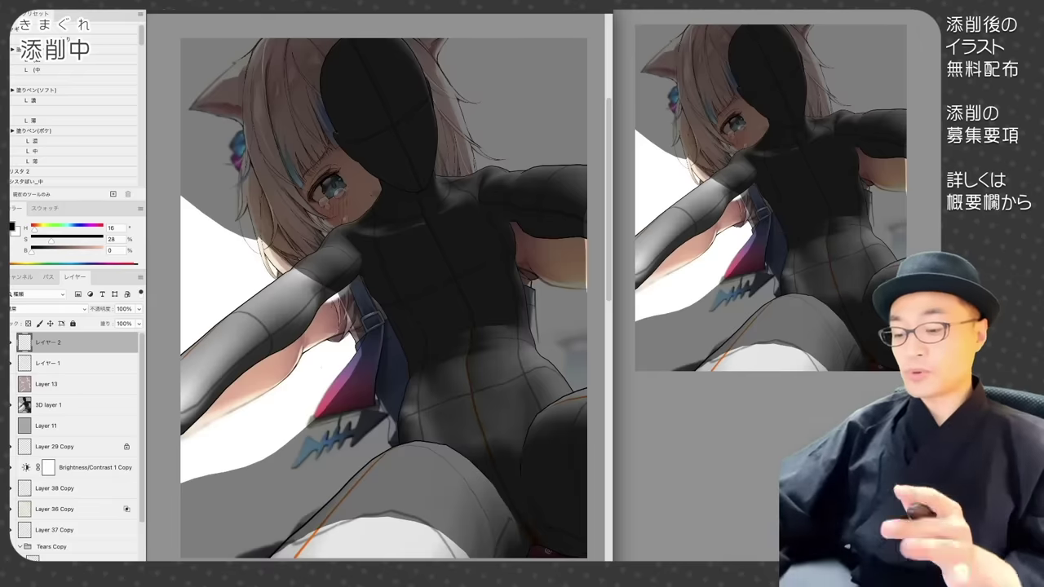
{"action": "left_click", "coordinate": [13, 406]}
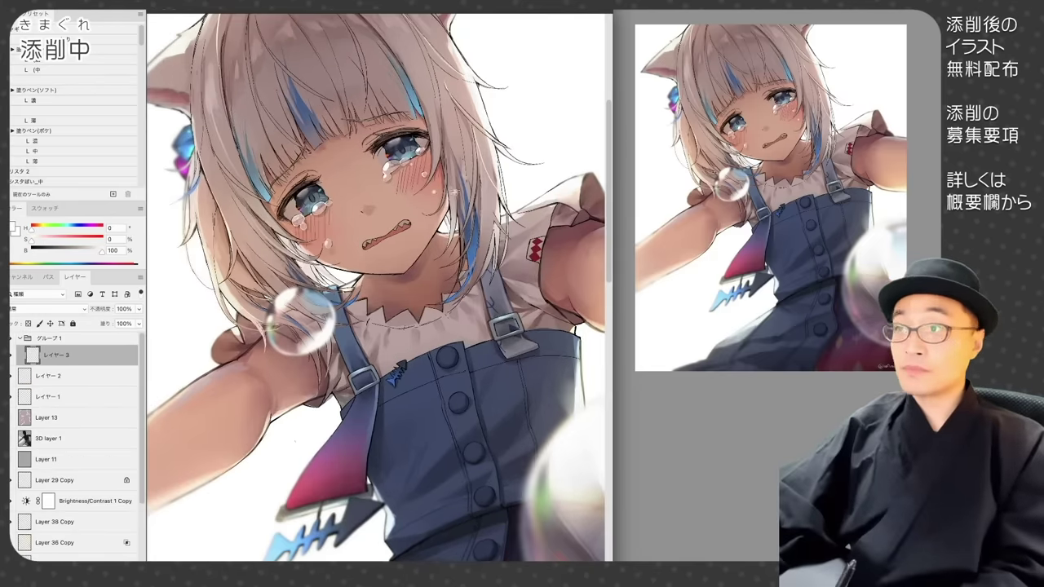
Paint round white tear droplets beside the cheek and near the collar on レイヤー3, shading their centres to look transparent.
{"action": "left_click_drag", "start_coordinate": [453, 214], "coordinate": [458, 225]}
{"action": "left_click", "coordinate": [456, 292]}
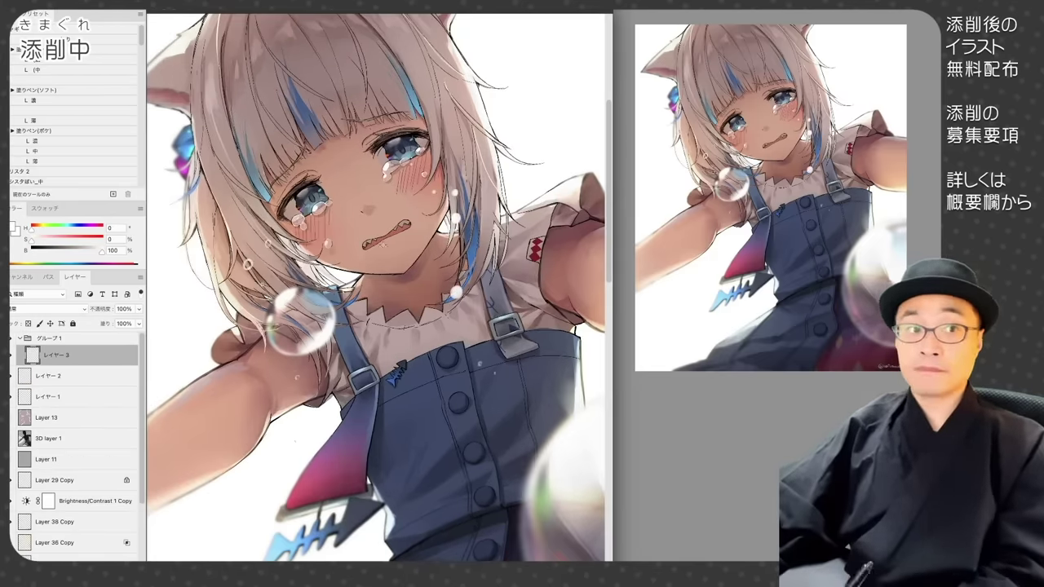
{"action": "scroll", "coordinate": [470, 277], "scroll_direction": "up", "scroll_amount": 5}
{"action": "left_click", "coordinate": [470, 278]}
{"action": "left_click", "coordinate": [469, 204]}
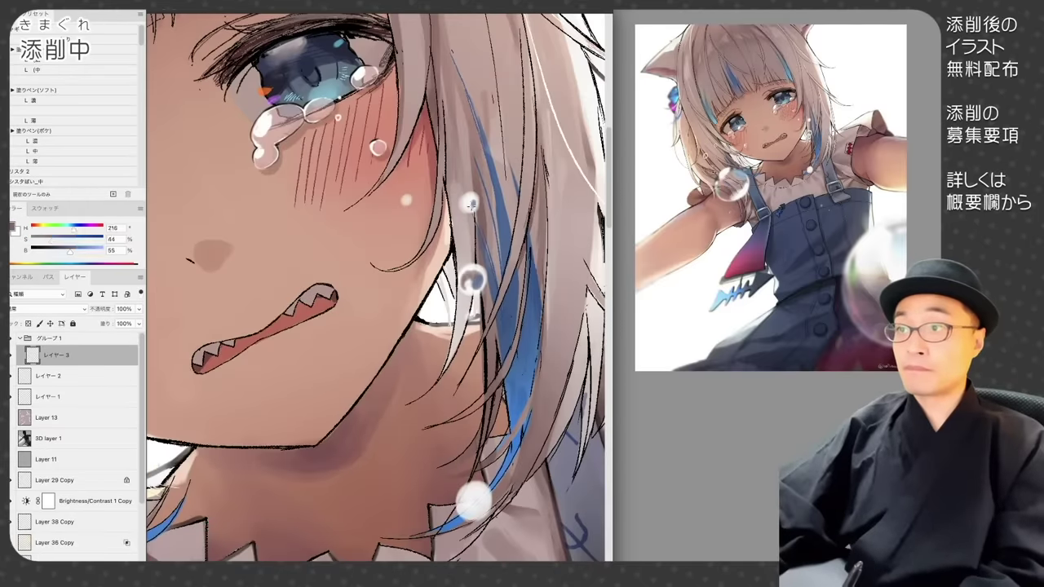
{"action": "left_click", "coordinate": [476, 500]}
{"action": "key", "text": "d"}
{"action": "left_click_drag", "start_coordinate": [473, 500], "coordinate": [463, 431]}
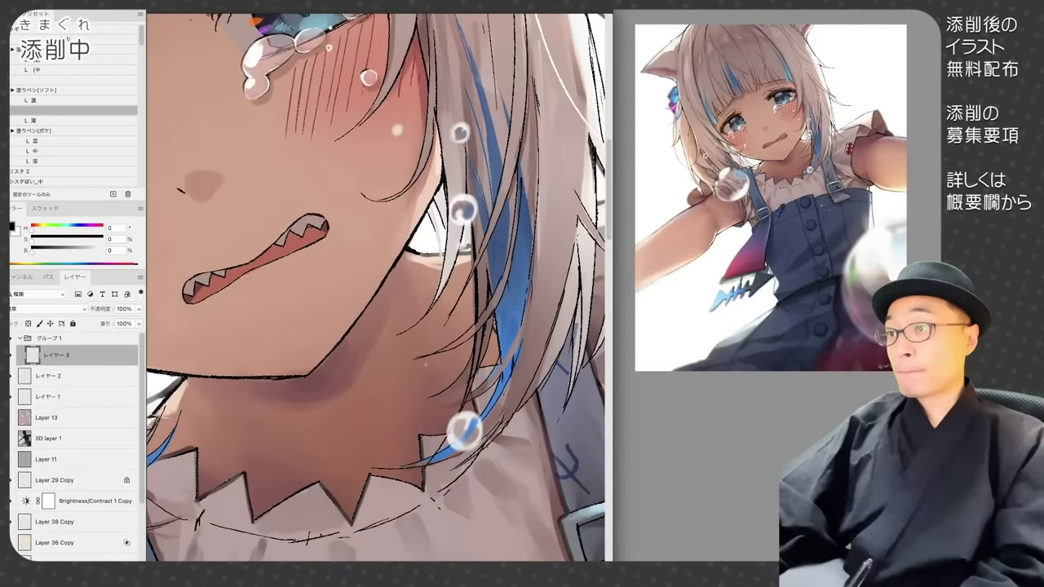
{"action": "left_click_drag", "start_coordinate": [478, 213], "coordinate": [278, 309]}
{"action": "left_click", "coordinate": [273, 308], "text": "alt"}
{"action": "key", "text": "ctrl+0"}
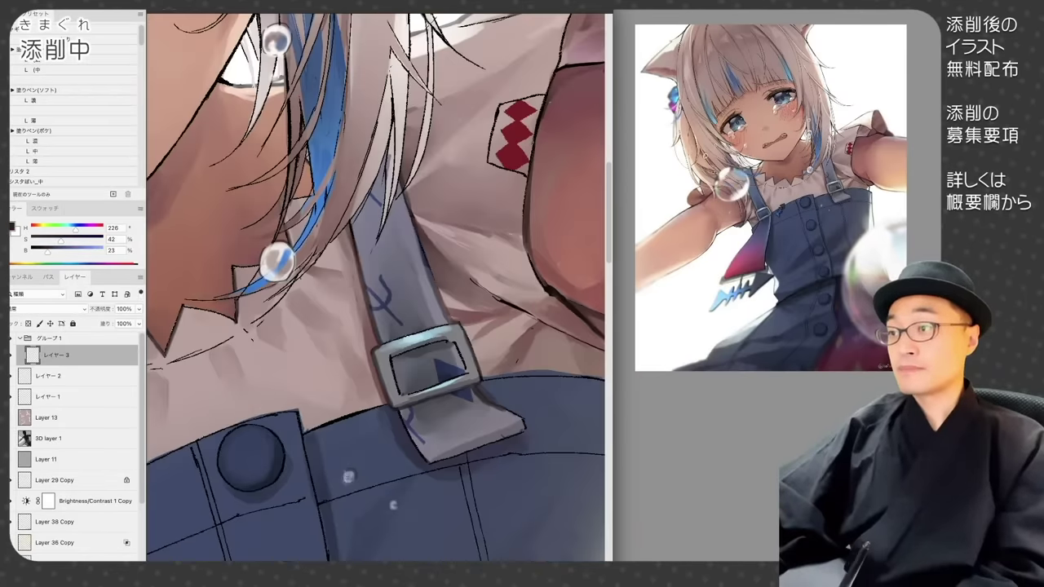